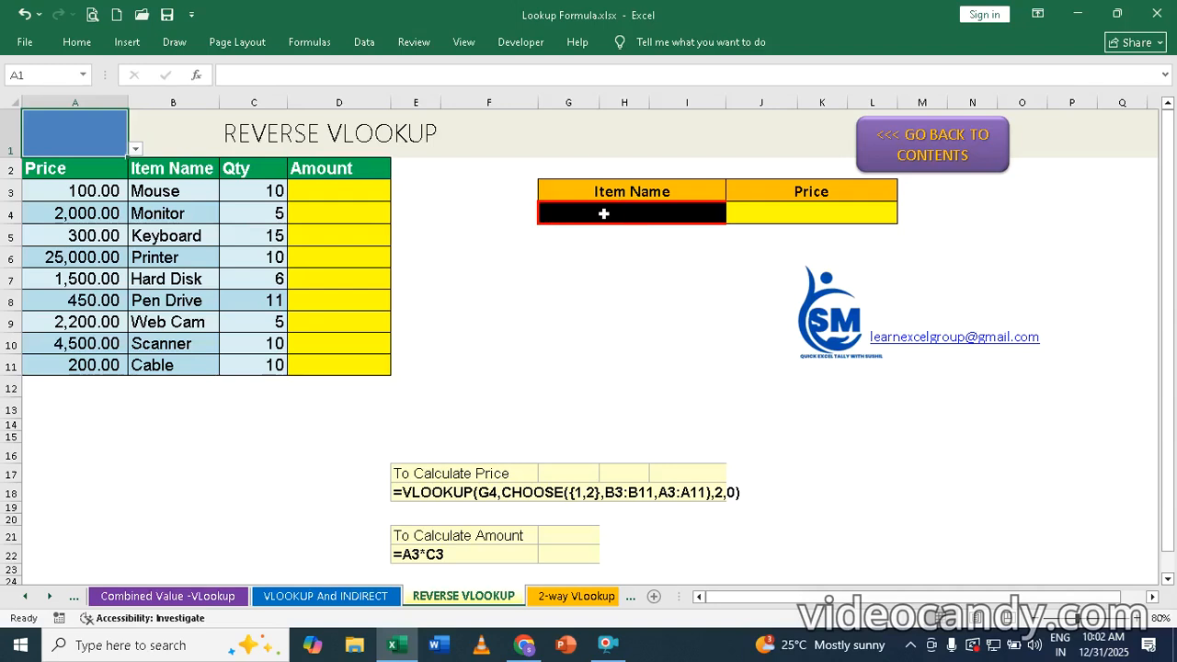
Step: Add a List data validation to cell G4 with source =$B$3:$B$11 and choose Printer as the item
{"action": "left_click", "coordinate": [603, 213]}
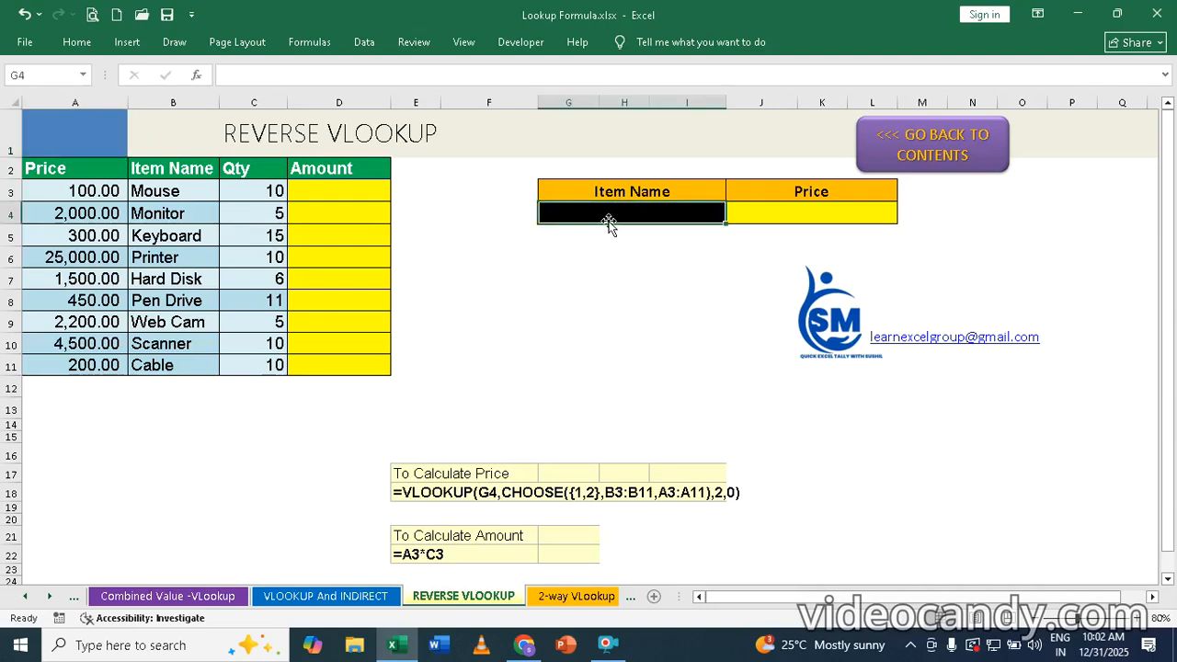
{"action": "left_click", "coordinate": [375, 48]}
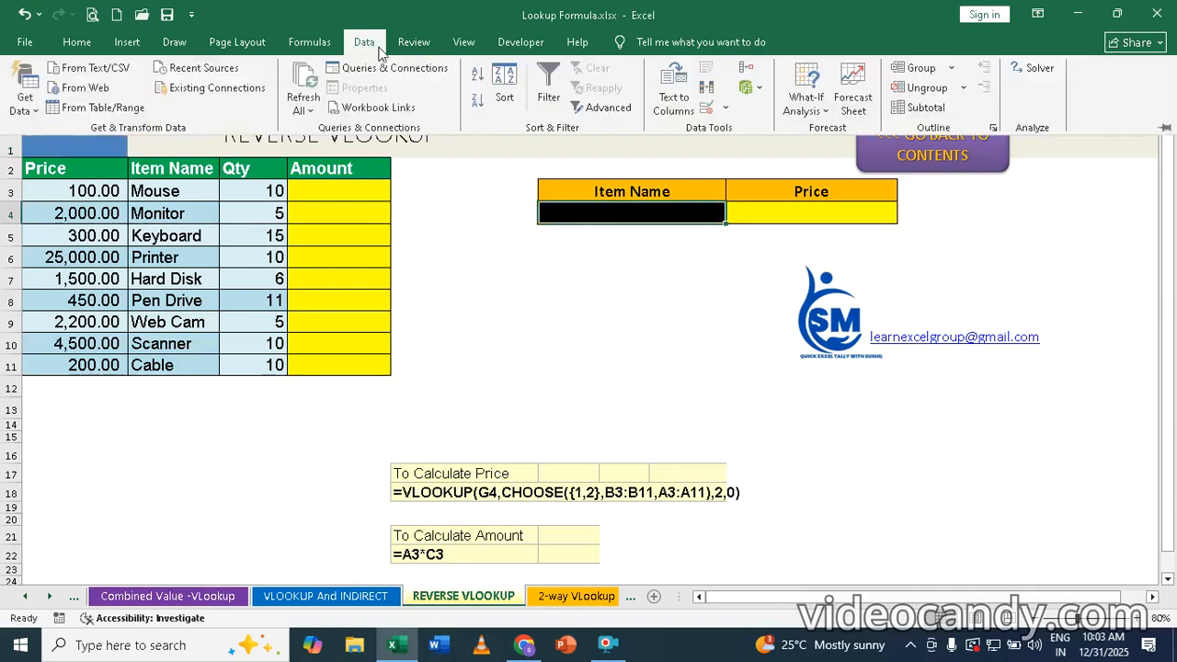
{"action": "left_click", "coordinate": [711, 106]}
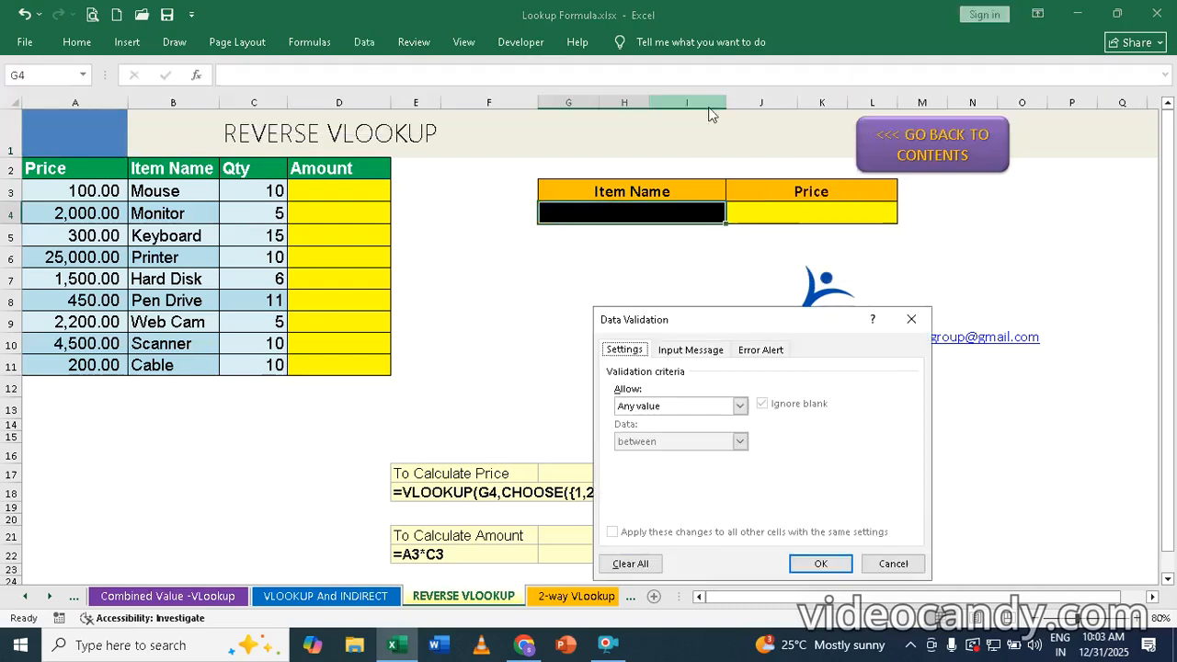
{"action": "left_click", "coordinate": [642, 410]}
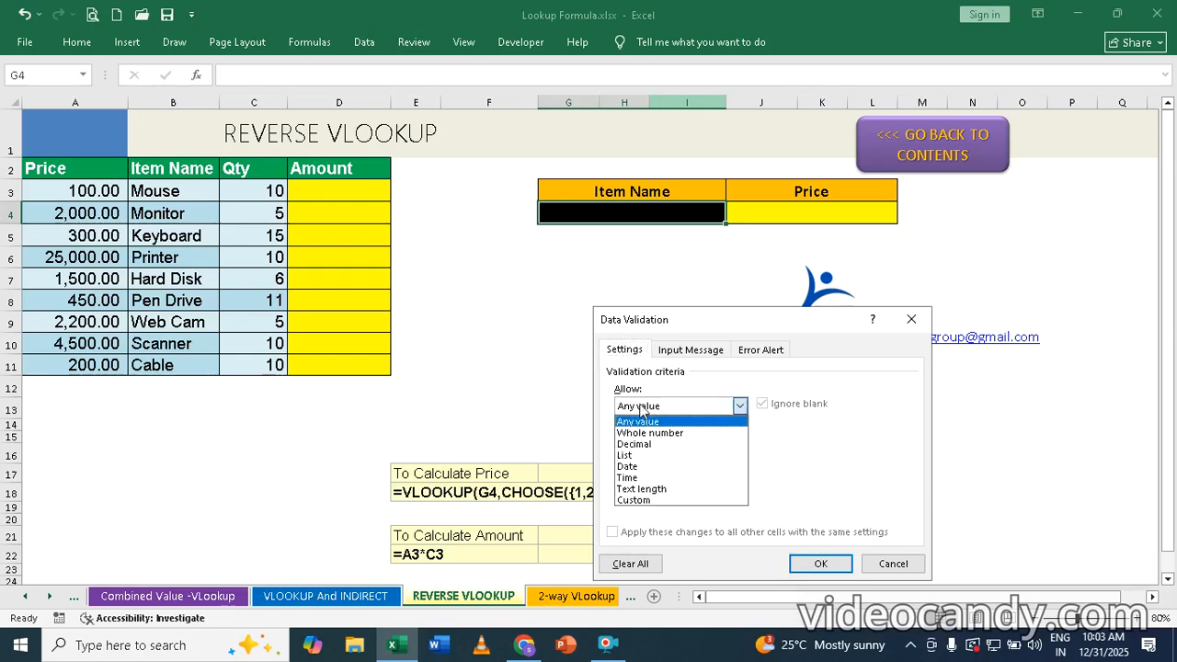
{"action": "left_click", "coordinate": [631, 456]}
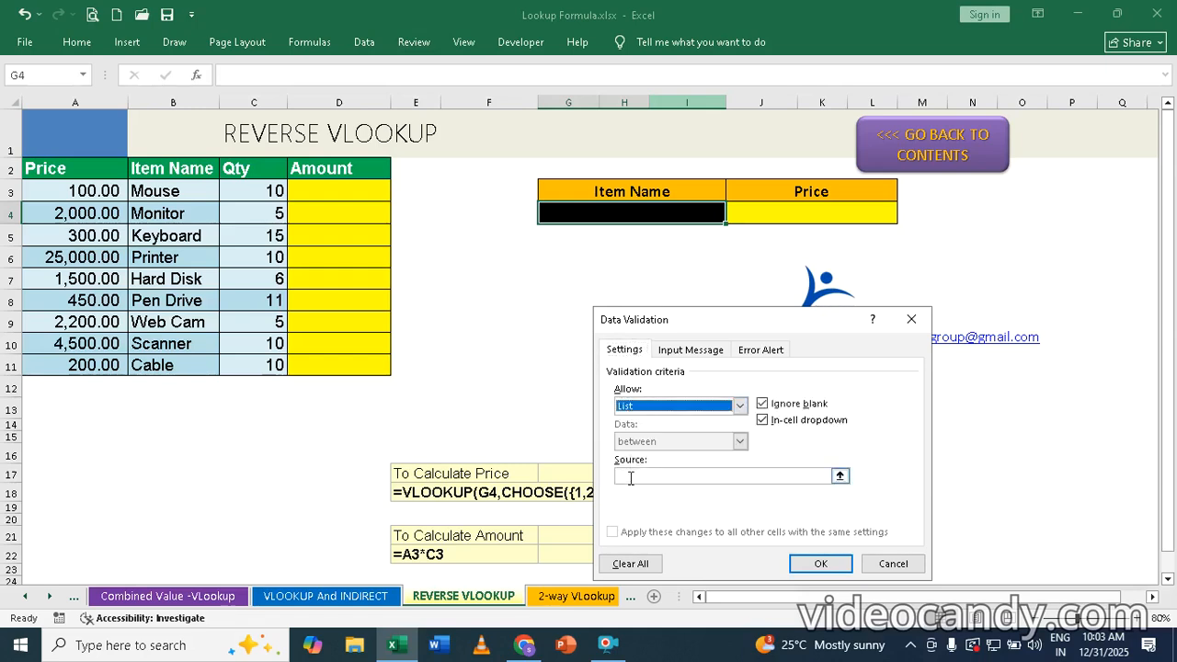
{"action": "left_click", "coordinate": [630, 477]}
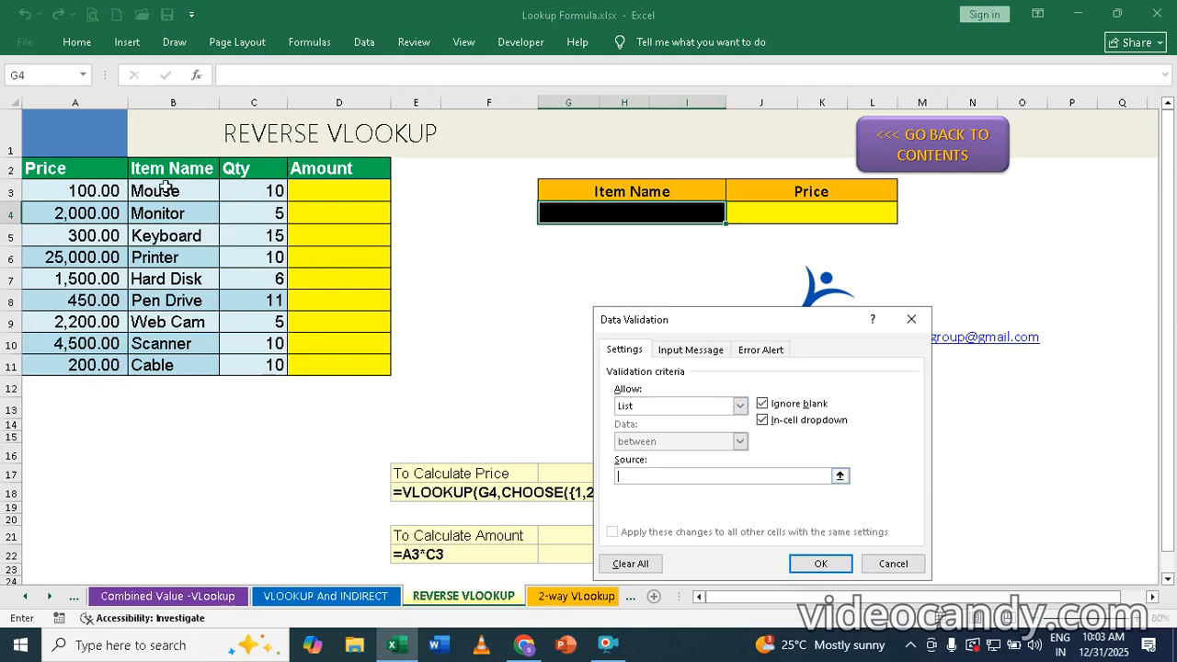
{"action": "left_click_drag", "start_coordinate": [158, 191], "coordinate": [154, 370]}
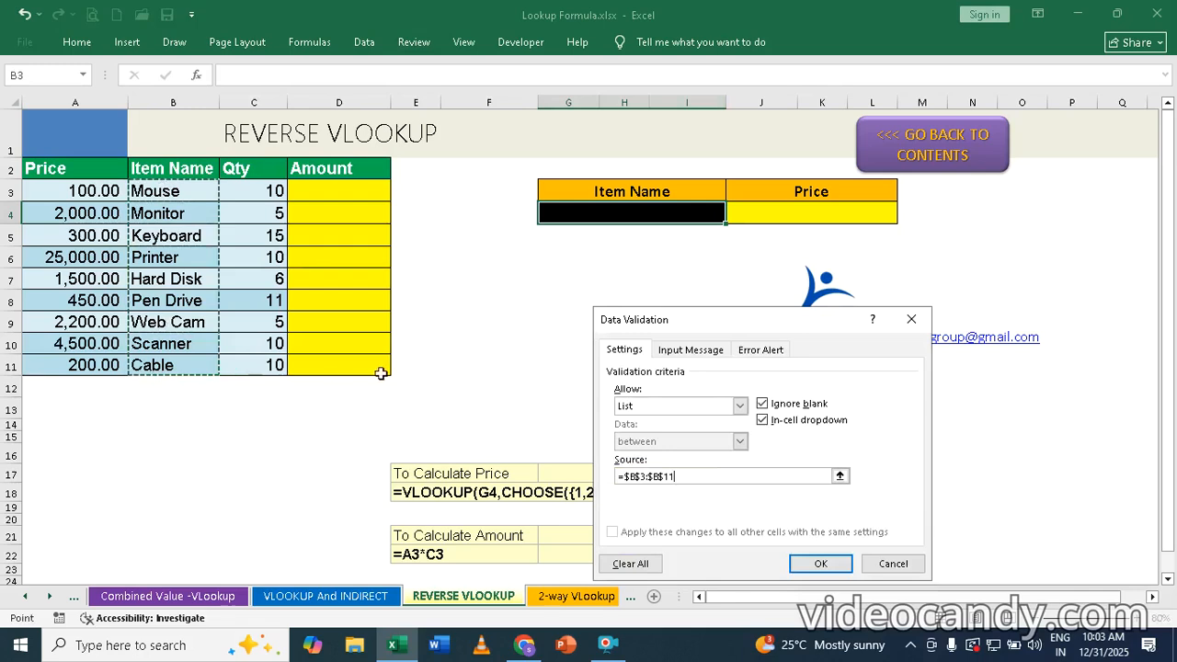
{"action": "left_click", "coordinate": [815, 563]}
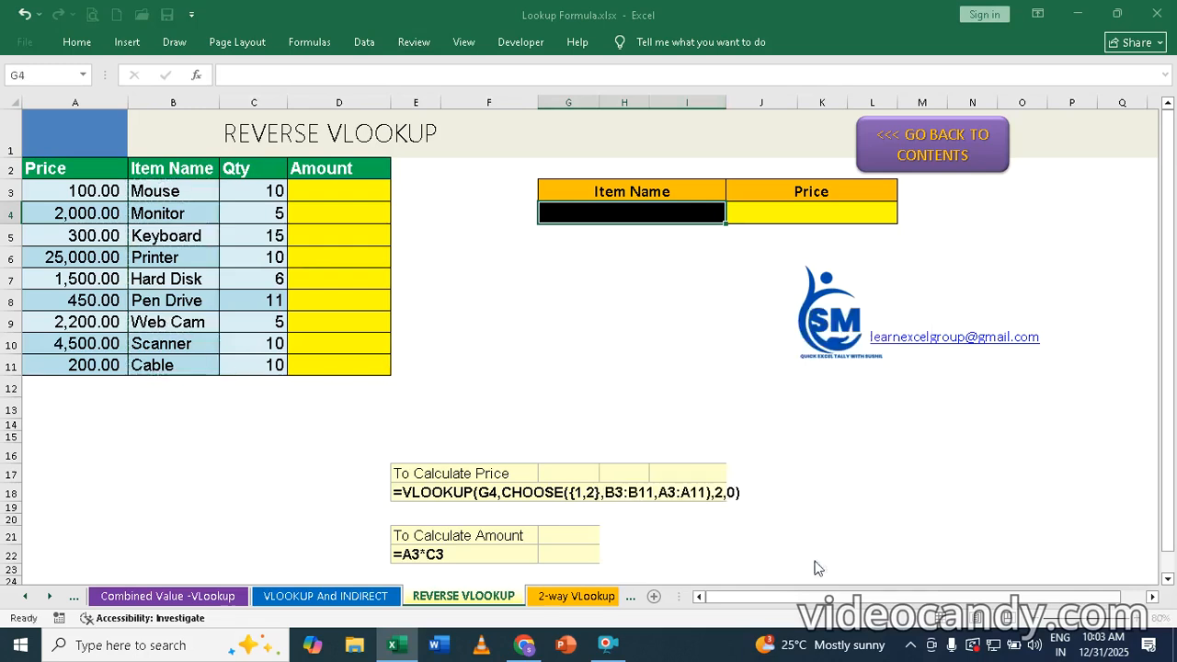
{"action": "left_click", "coordinate": [733, 214]}
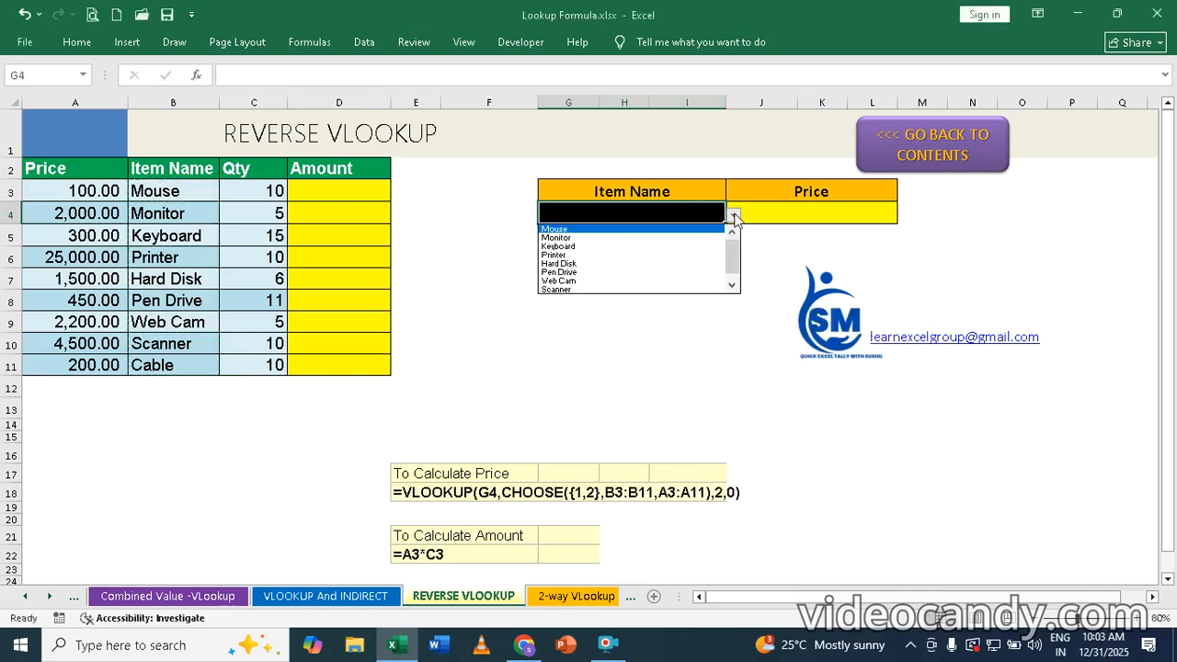
{"action": "left_click", "coordinate": [556, 256]}
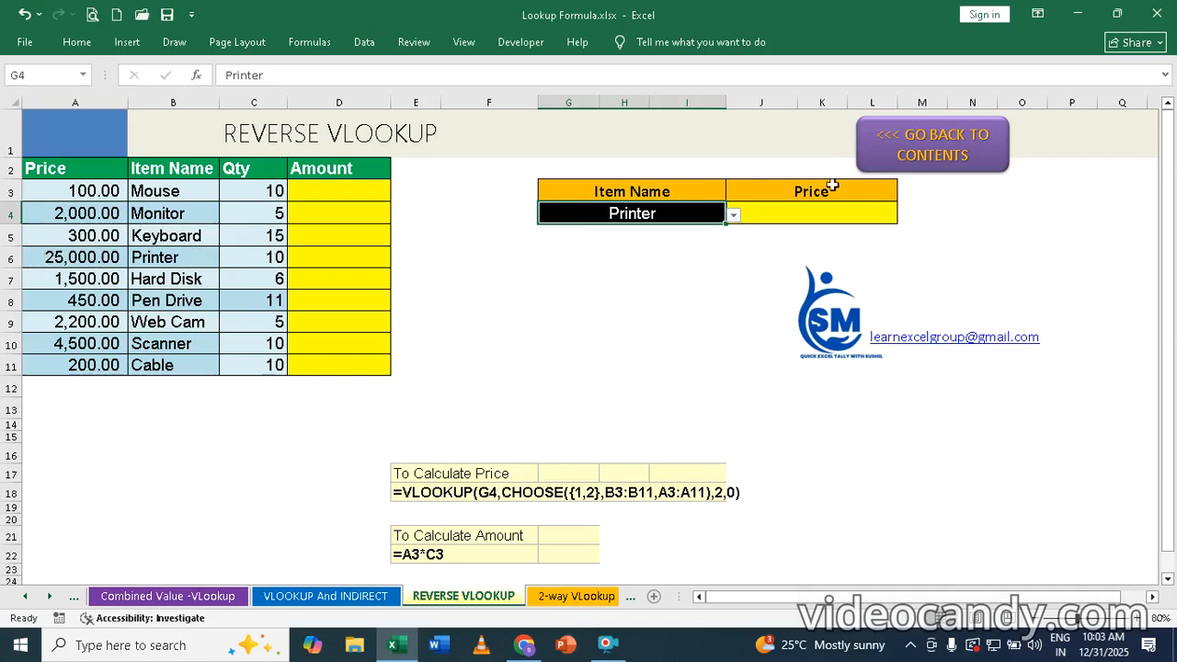
Step: Begin a VLOOKUP formula in price cell J4 with lookup value G4 and a CHOOSE table array using index {1,2}
{"action": "left_click", "coordinate": [813, 212]}
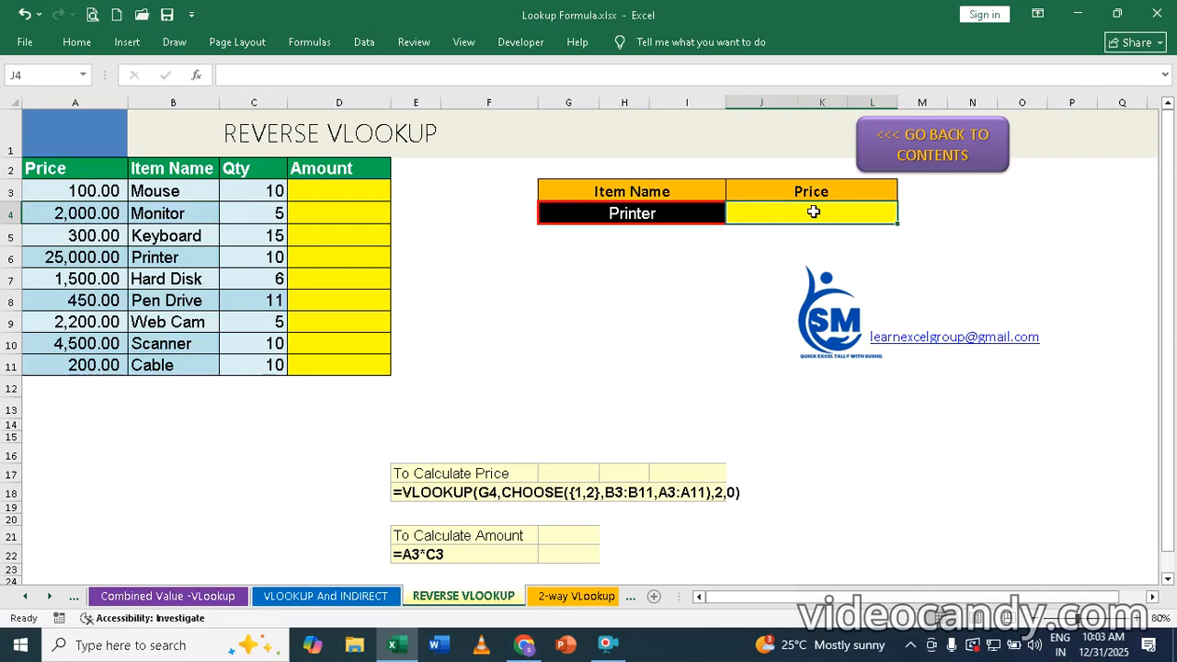
{"action": "type", "text": "=vl"}
{"action": "key", "text": "Tab"}
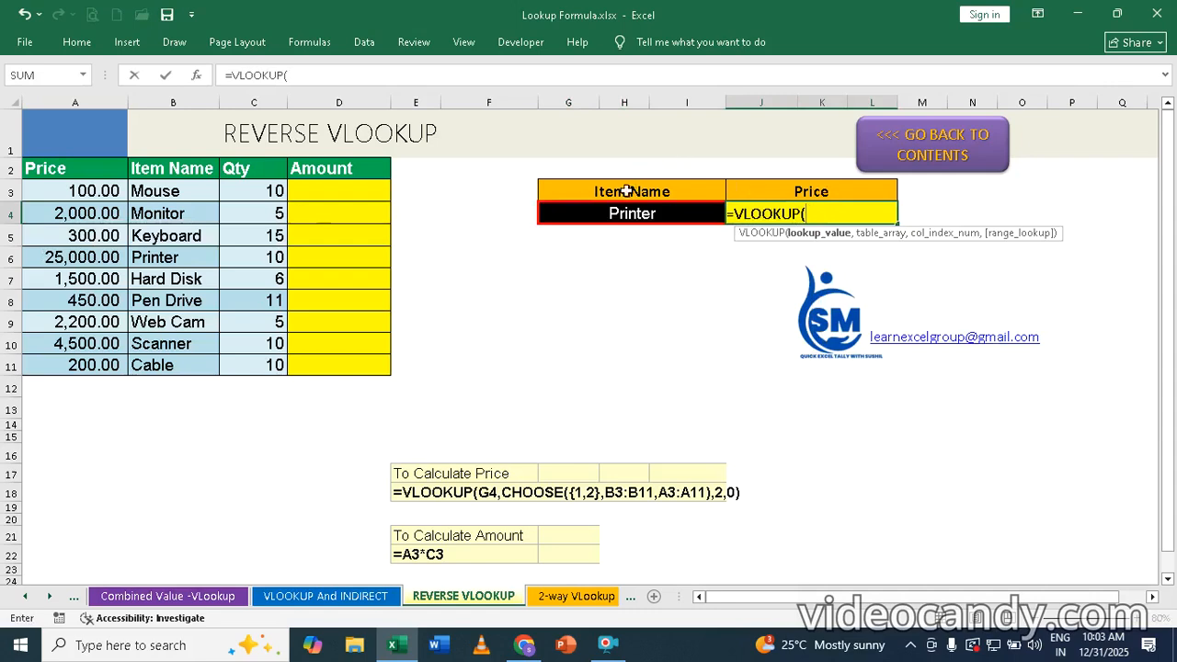
{"action": "left_click", "coordinate": [615, 221]}
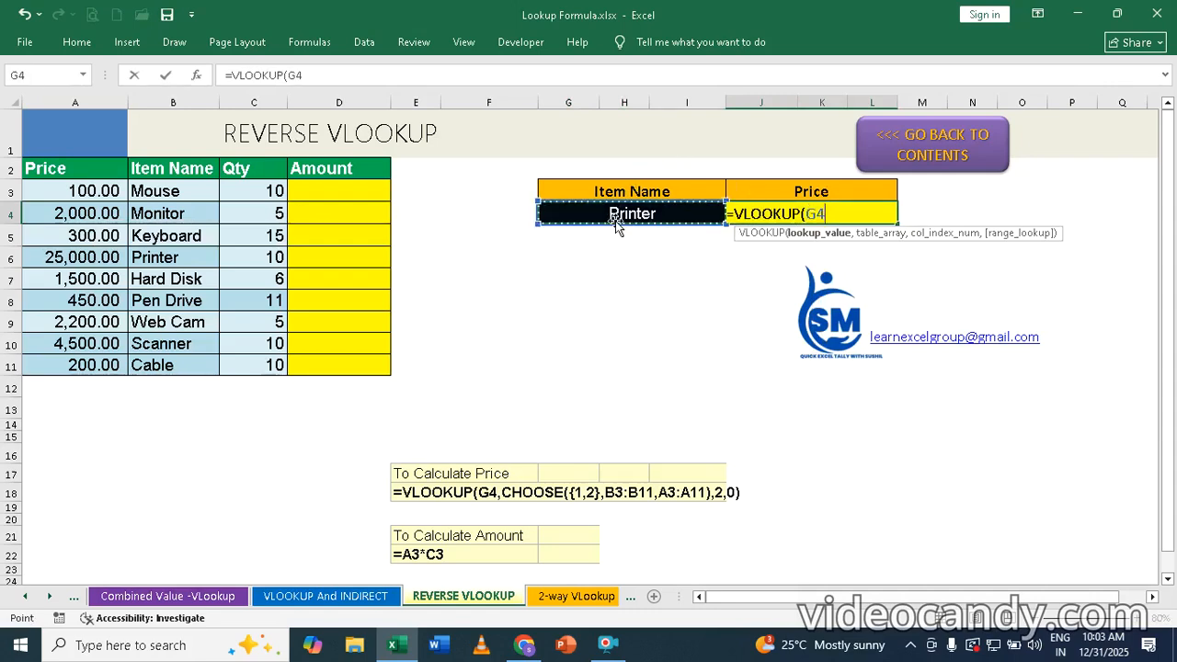
{"action": "type", "text": ",c"}
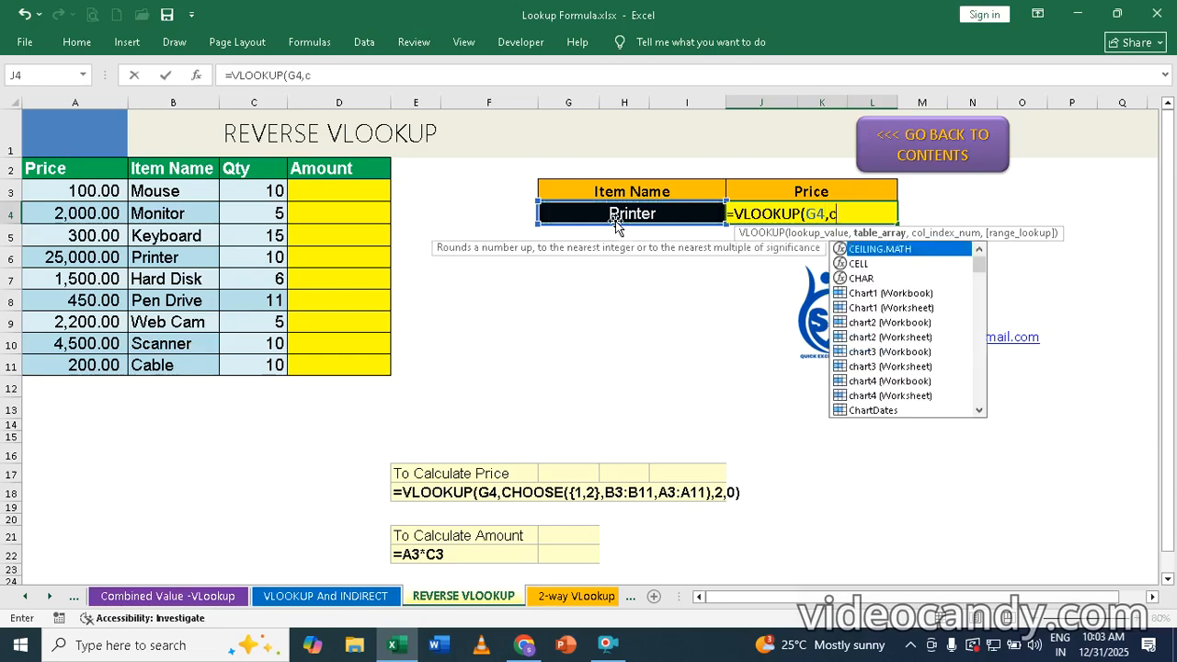
{"action": "type", "text": "hoose"}
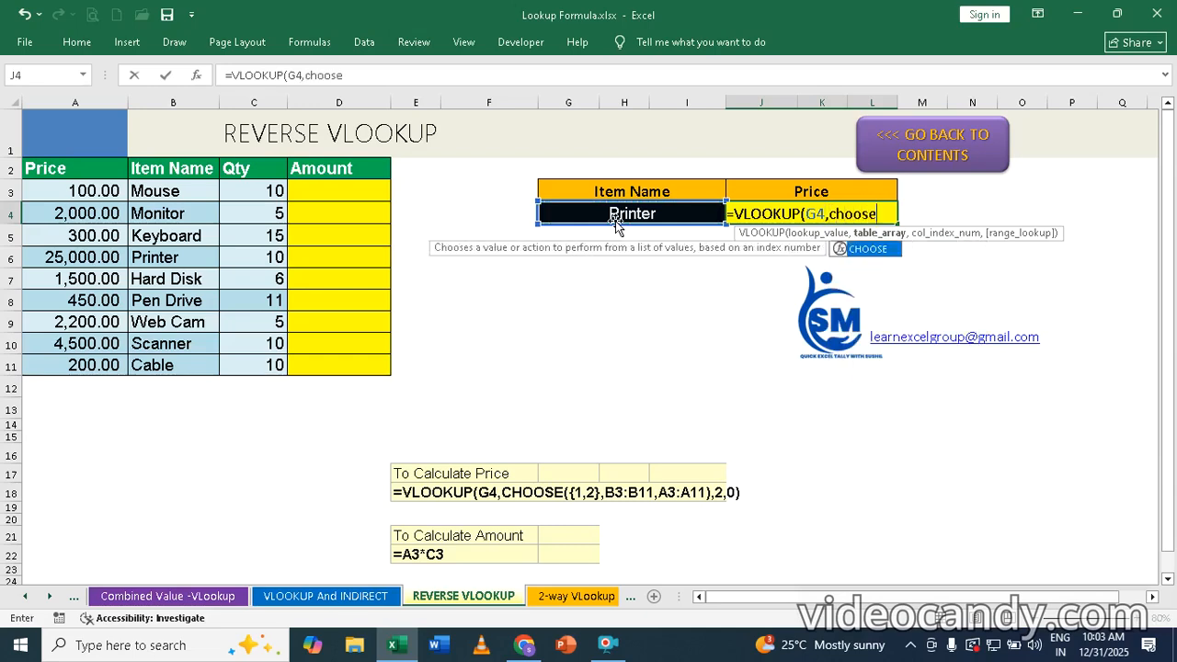
{"action": "key", "text": "Tab"}
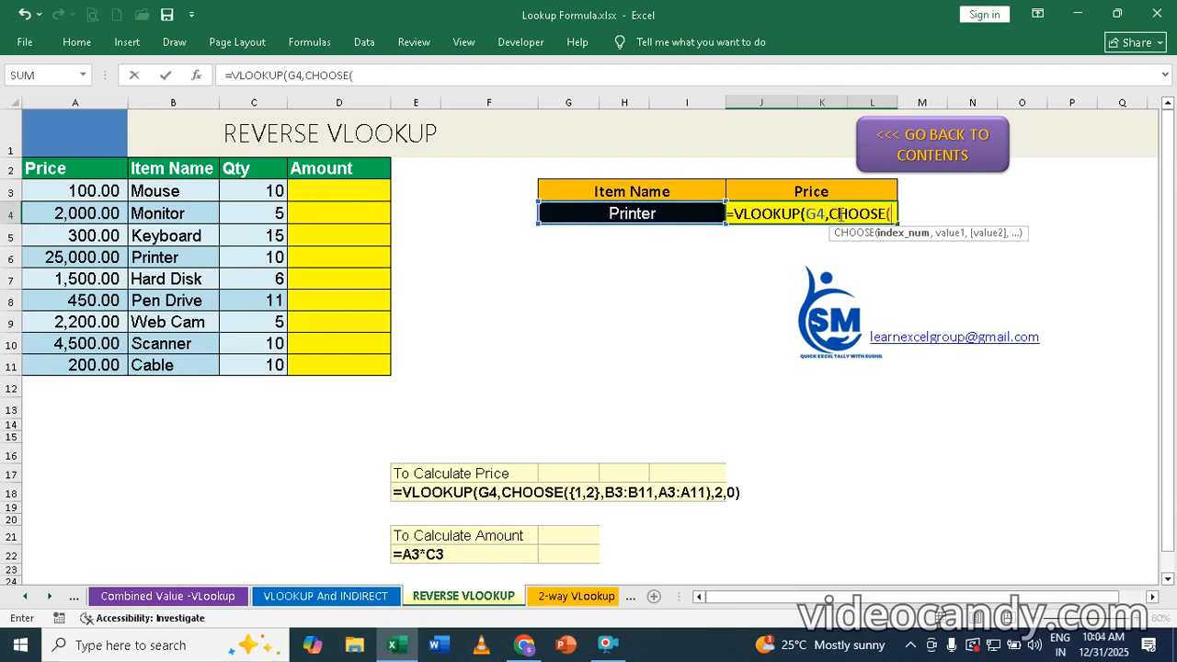
{"action": "type", "text": "{1"}
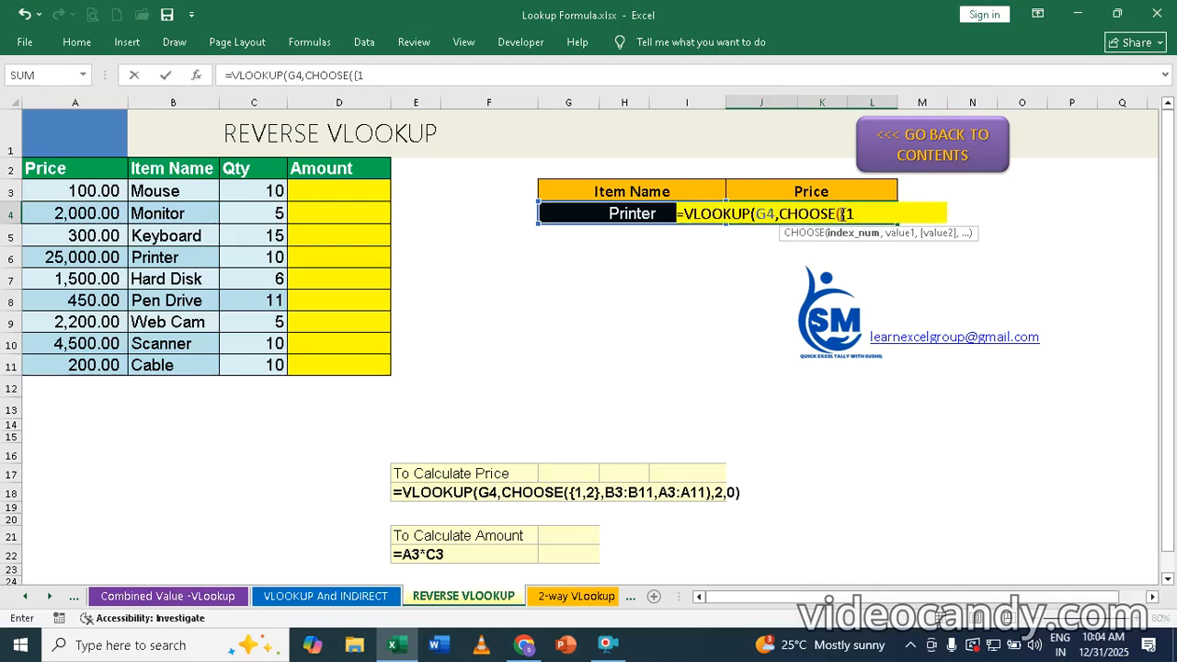
{"action": "type", "text": ",2}"}
{"action": "type", "text": ","}
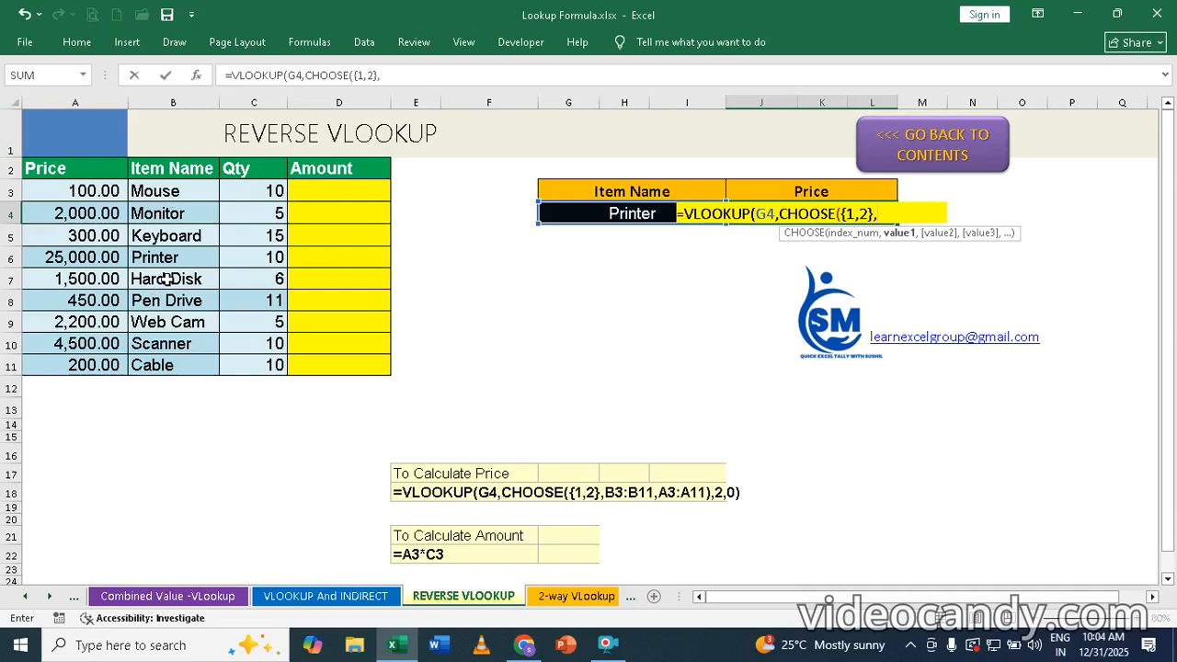
Step: Complete the J4 formula with CHOOSE values B3:B11 and A3:A11, column index 2 and range lookup 0
{"action": "left_click_drag", "start_coordinate": [179, 191], "coordinate": [163, 367]}
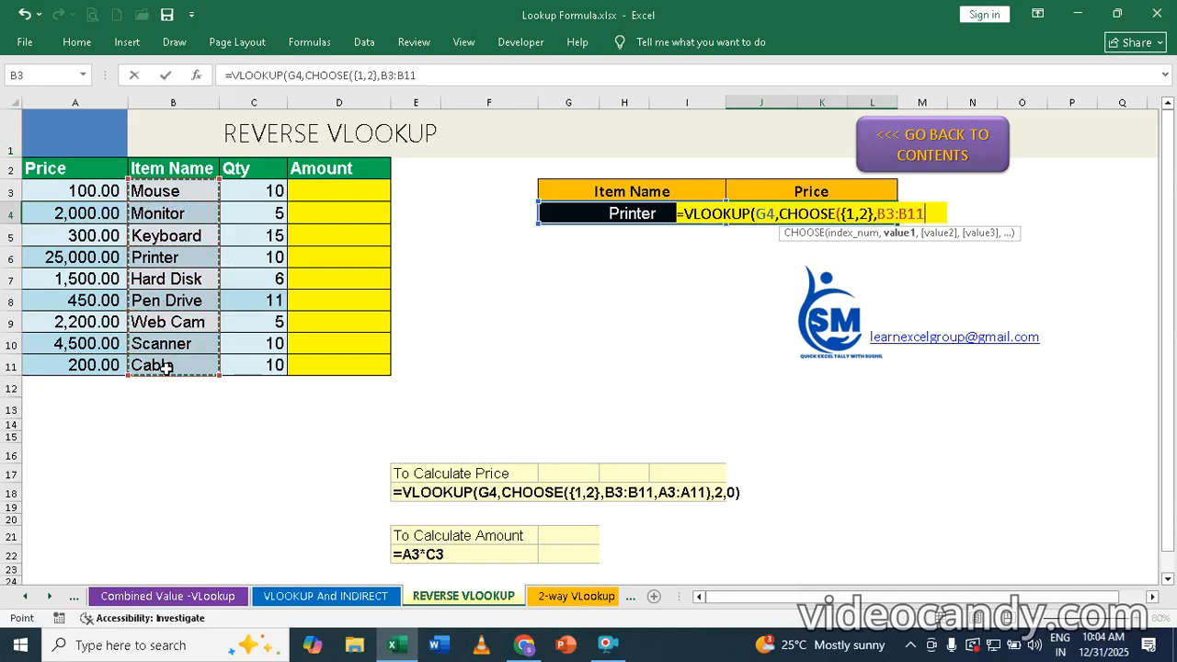
{"action": "type", "text": ","}
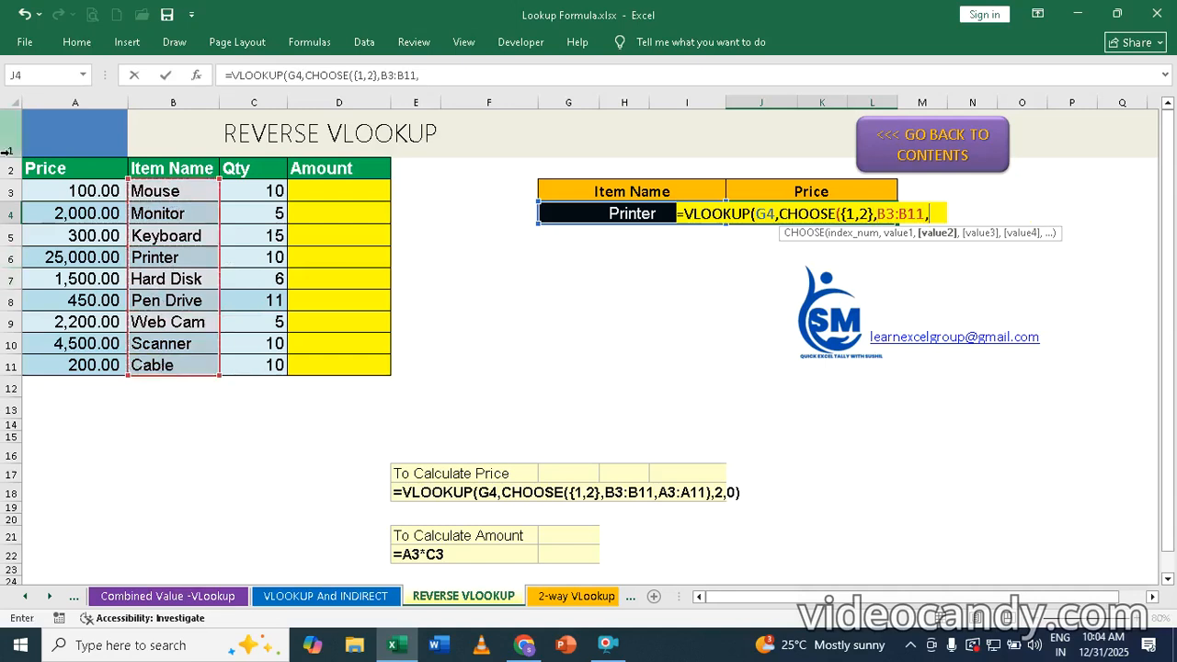
{"action": "left_click_drag", "start_coordinate": [77, 194], "coordinate": [66, 365]}
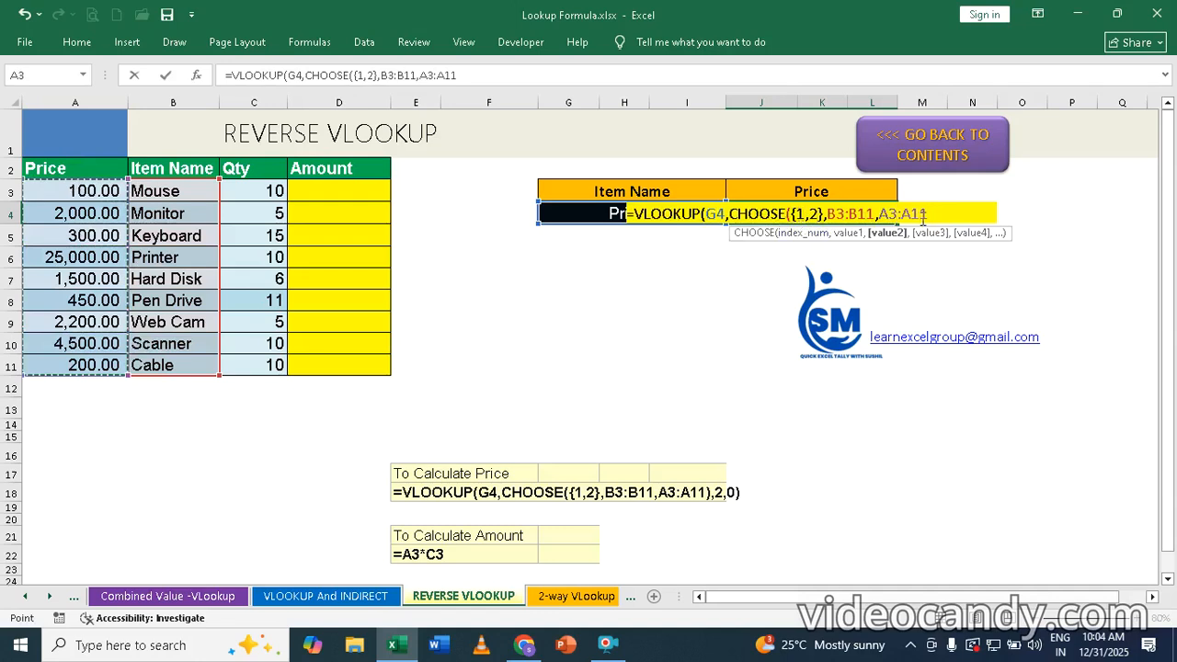
{"action": "type", "text": "),2"}
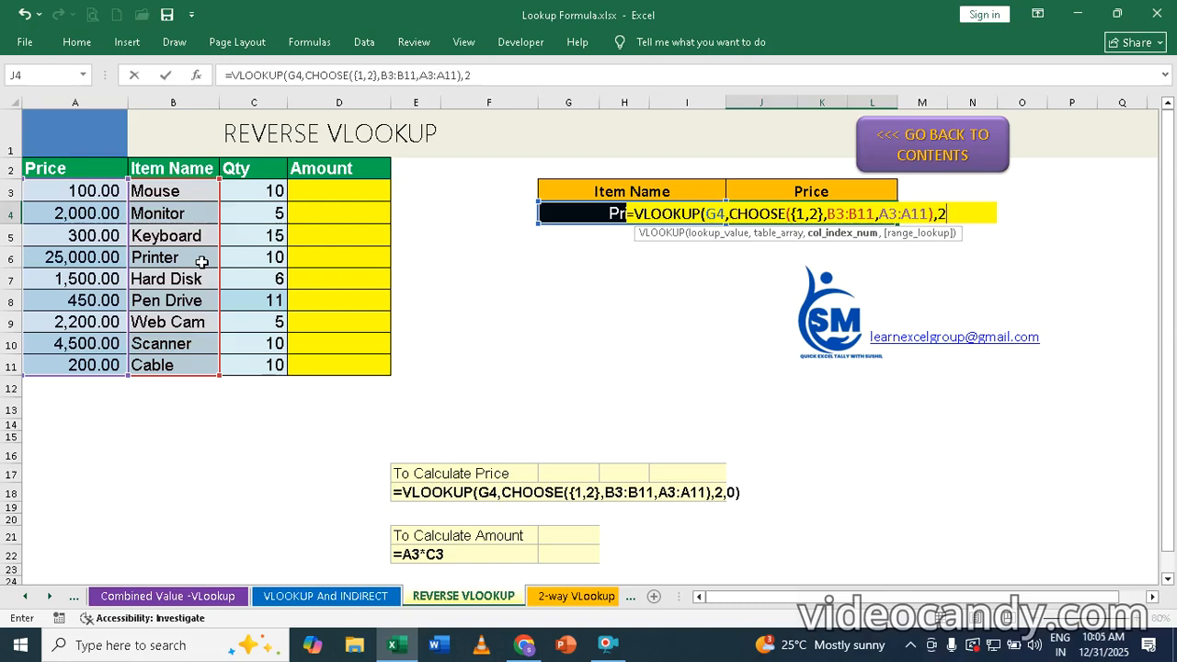
{"action": "type", "text": ",0"}
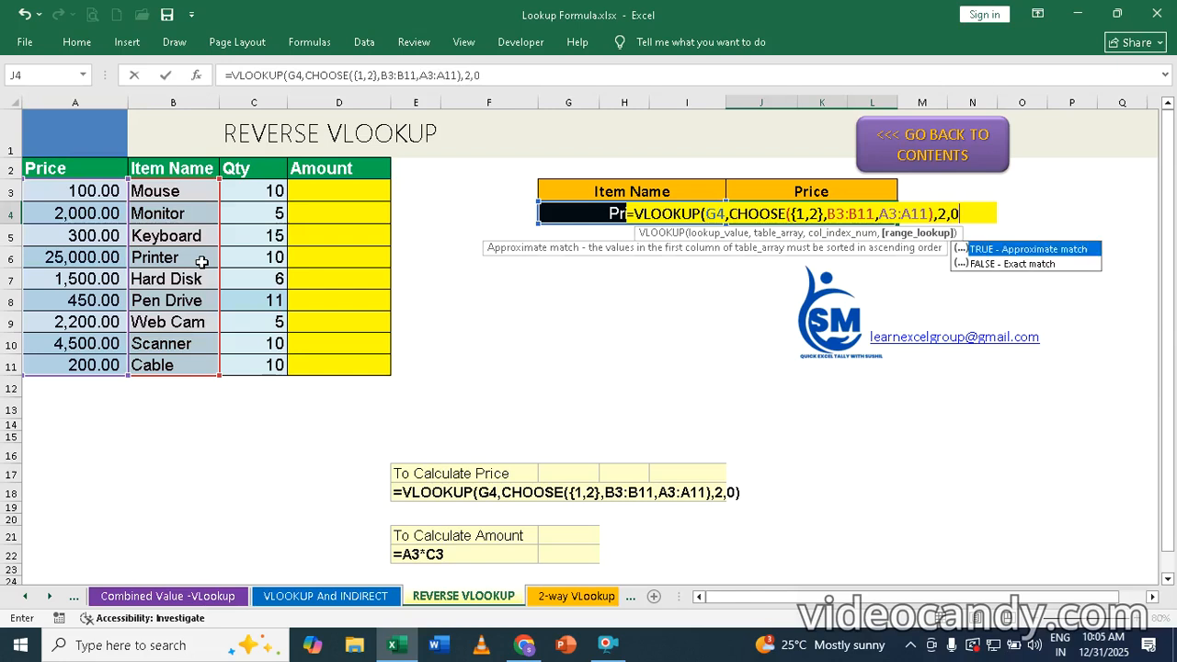
{"action": "type", "text": ")"}
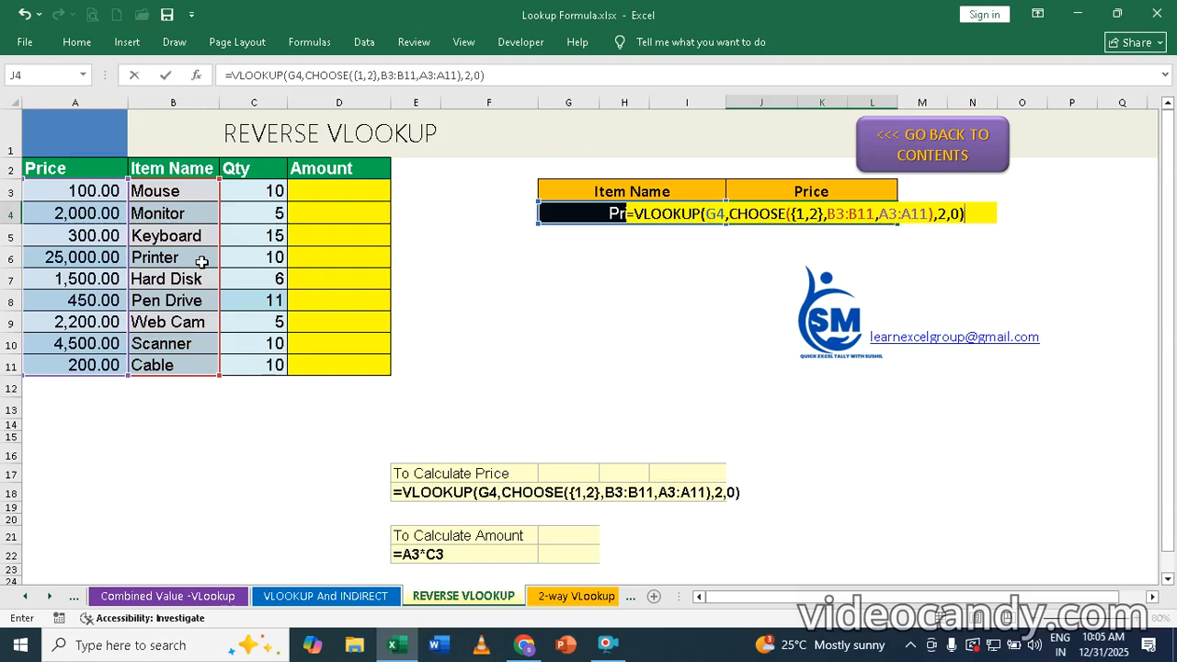
{"action": "key", "text": "Return"}
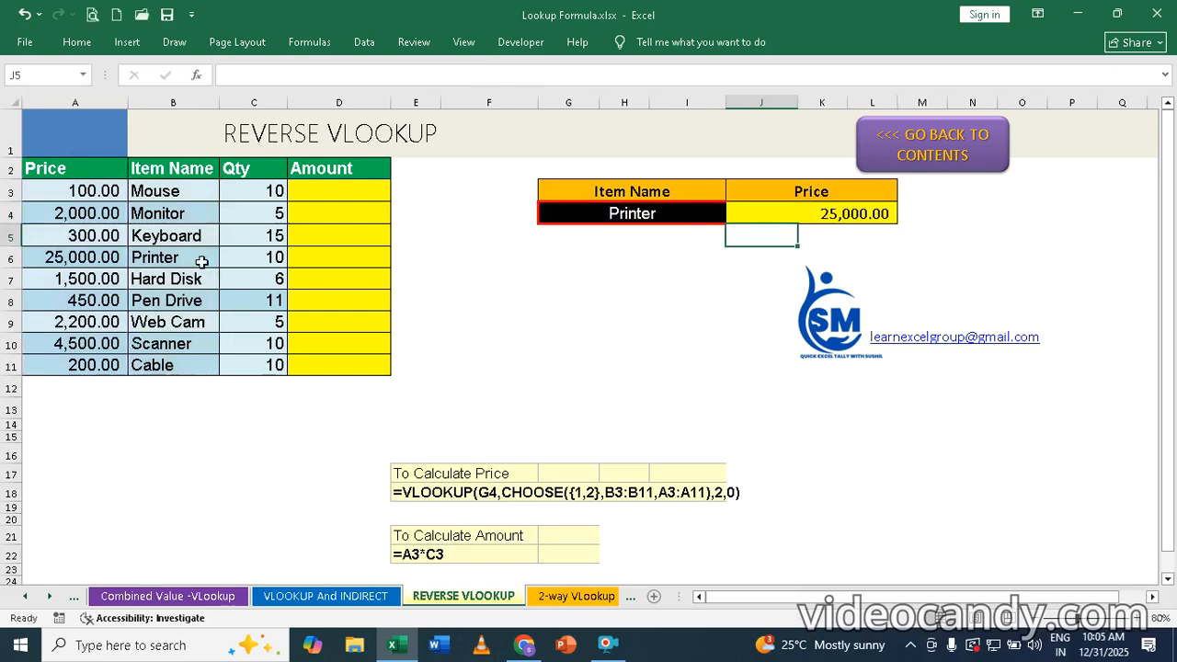
Step: Test the price lookup by changing the item in G4 to Scanner and then to Keyboard
{"action": "left_click", "coordinate": [687, 213]}
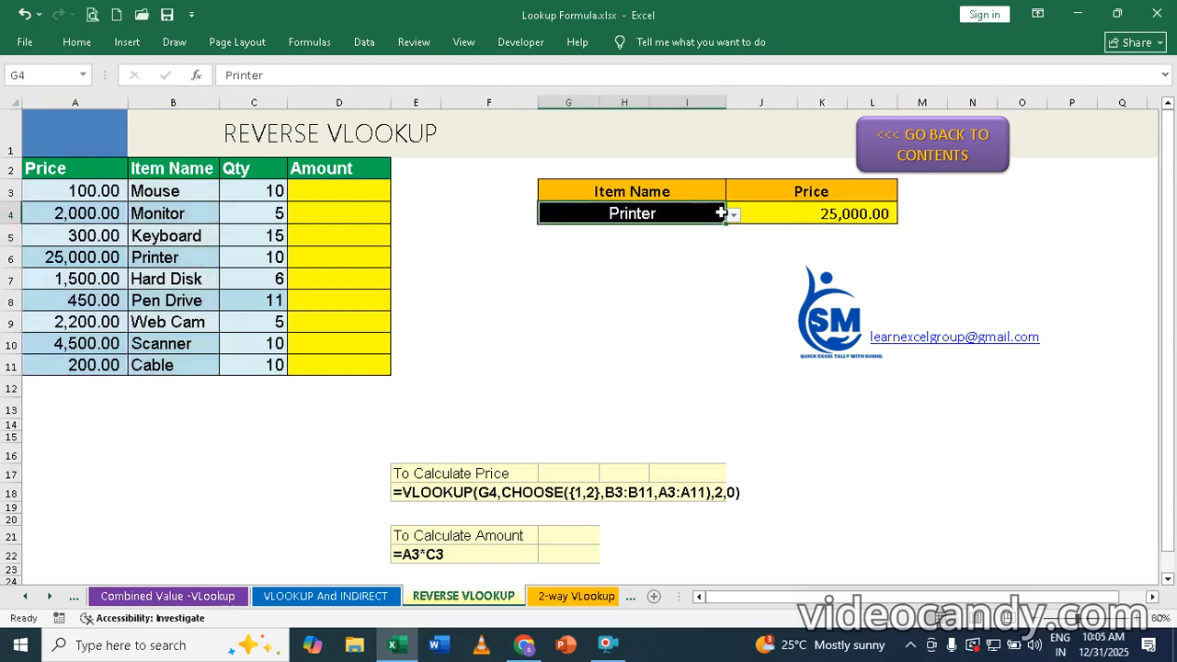
{"action": "left_click", "coordinate": [733, 216]}
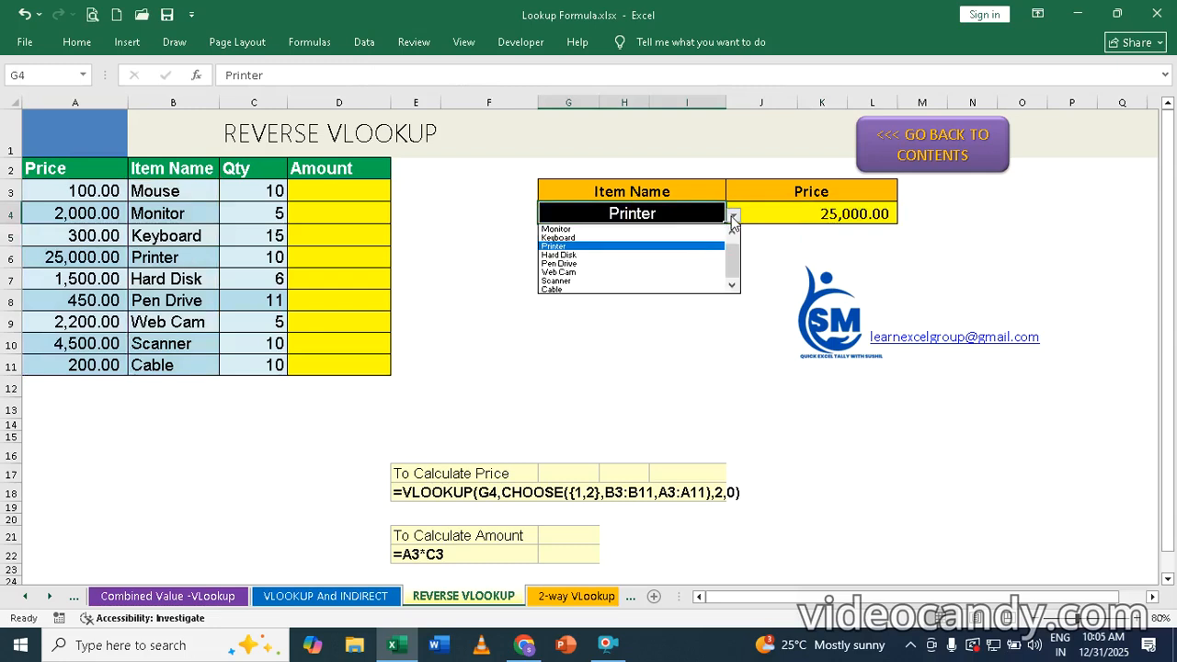
{"action": "left_click", "coordinate": [565, 281]}
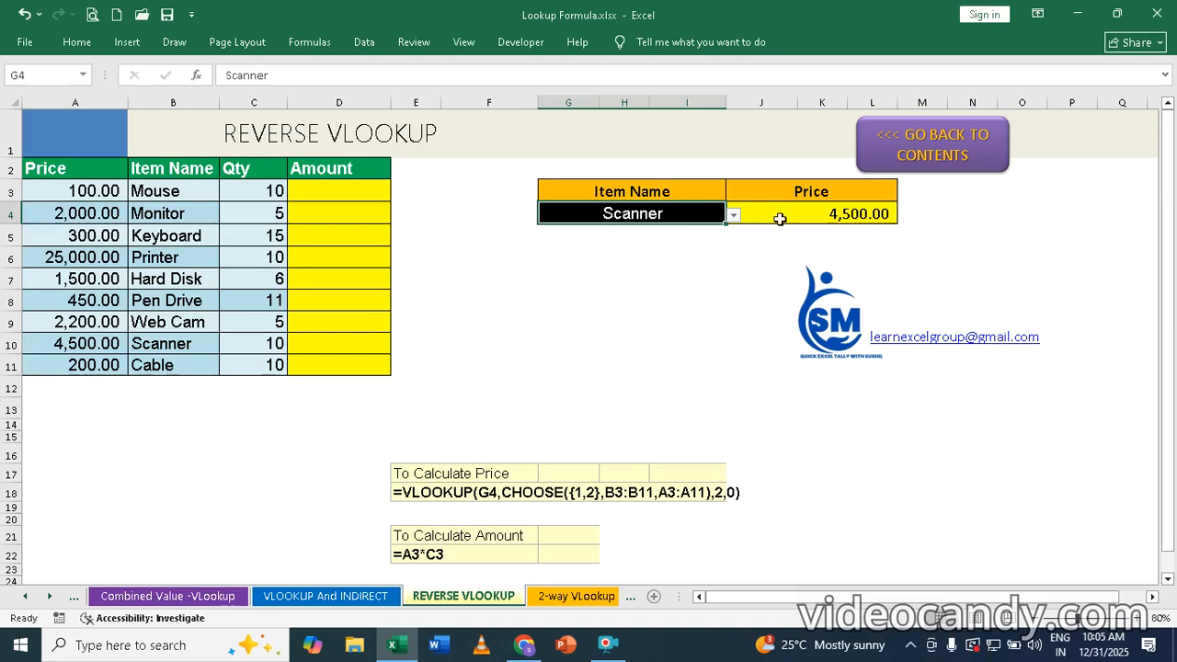
{"action": "left_click", "coordinate": [734, 217]}
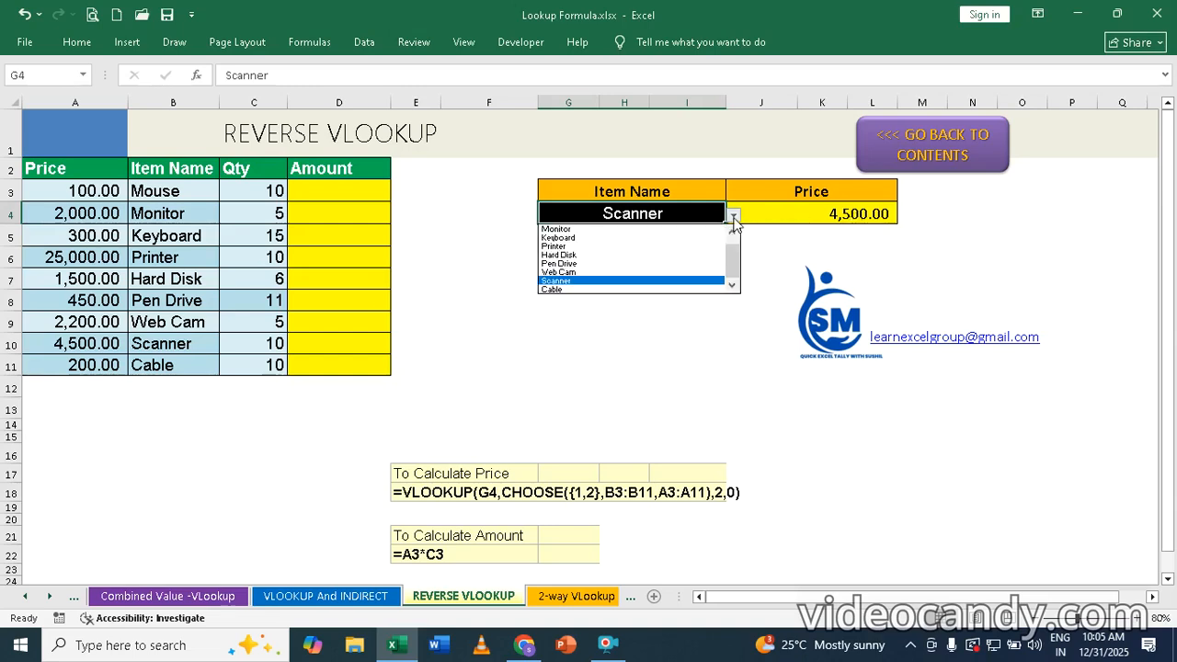
{"action": "left_click", "coordinate": [568, 245]}
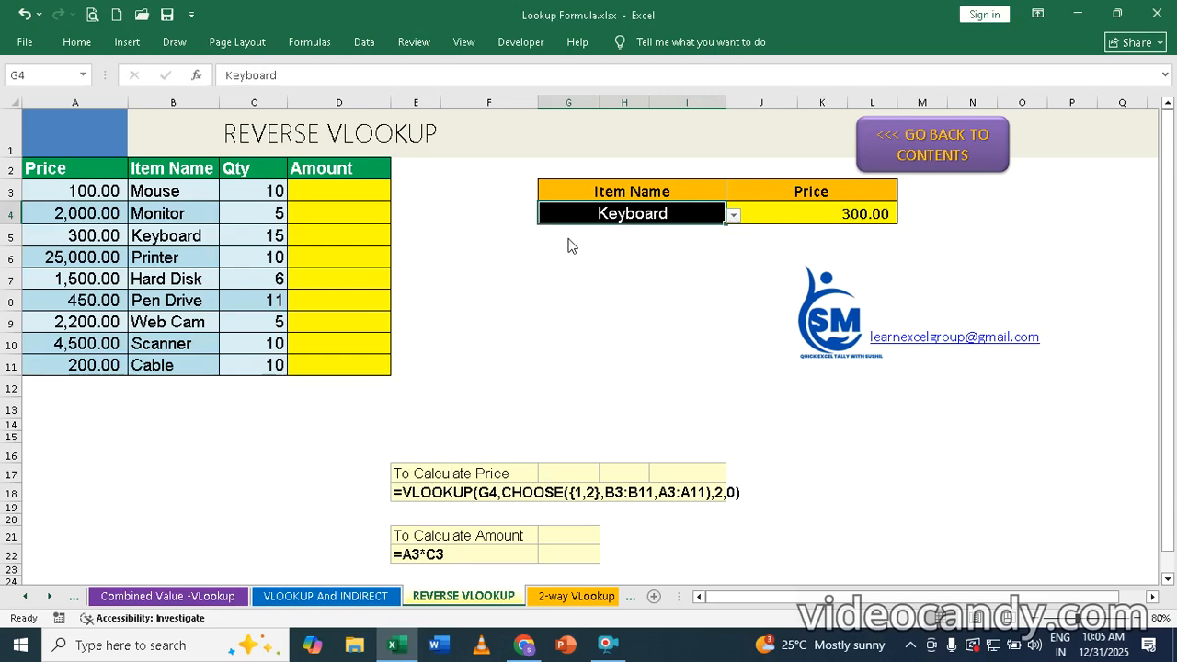
Step: Enter =A3*C3 in Amount cell D3 and fill the formula down to D11
{"action": "left_click", "coordinate": [348, 192]}
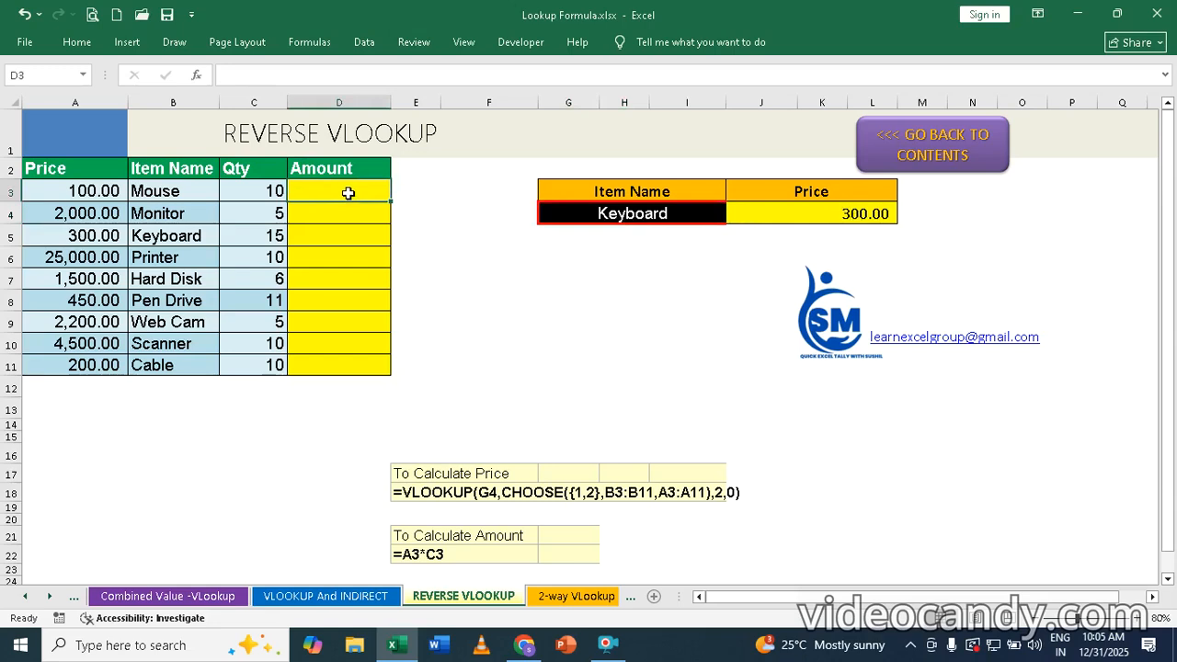
{"action": "type", "text": "="}
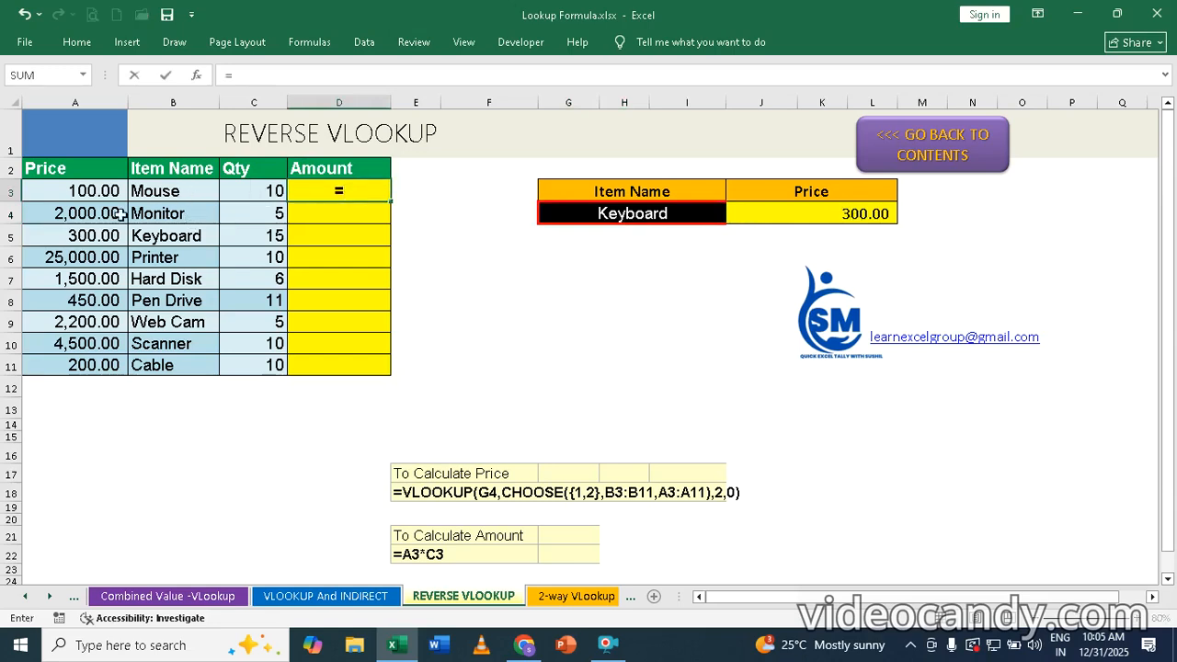
{"action": "left_click", "coordinate": [92, 191]}
{"action": "type", "text": "*"}
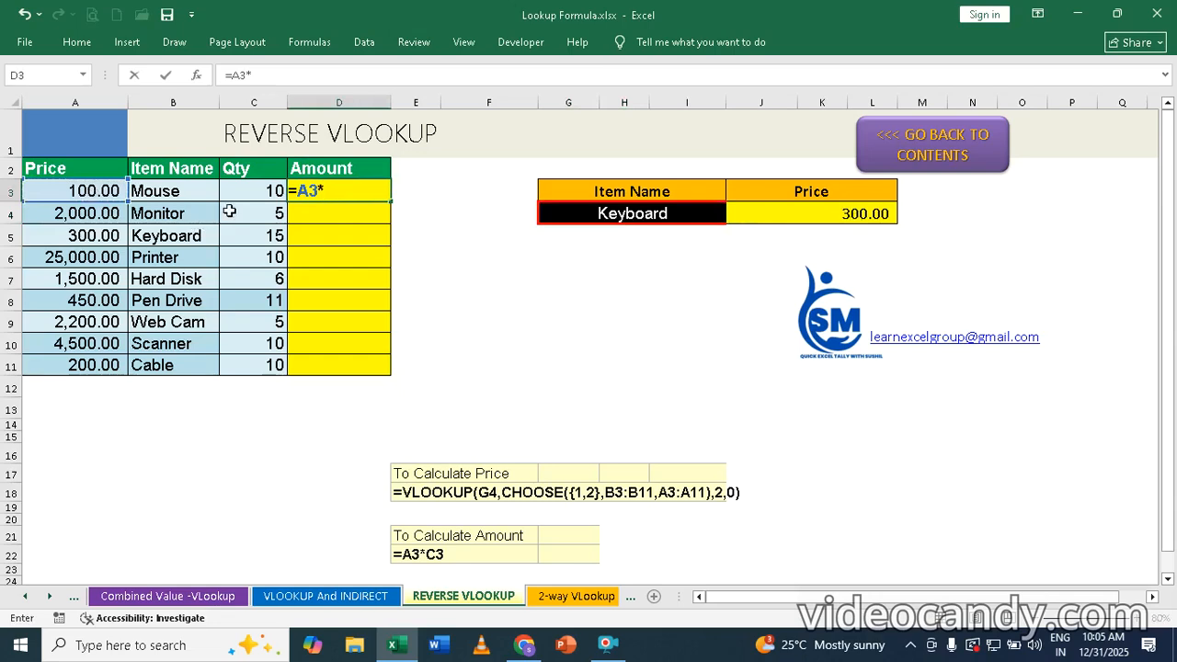
{"action": "left_click", "coordinate": [263, 190]}
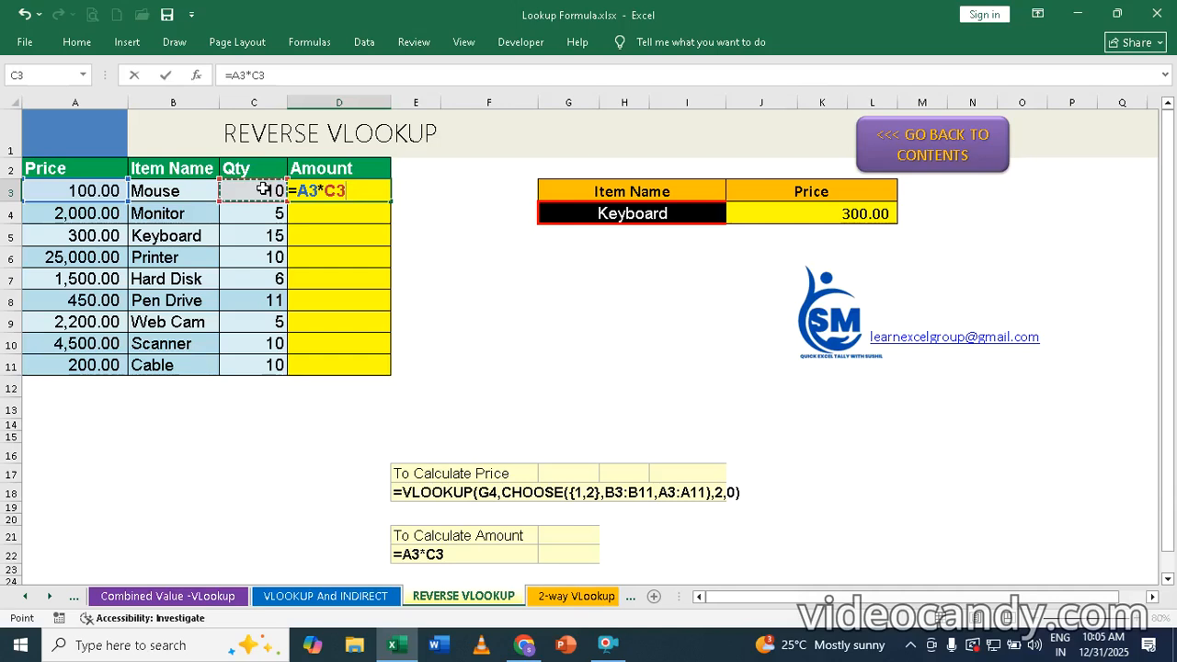
{"action": "key", "text": "Return"}
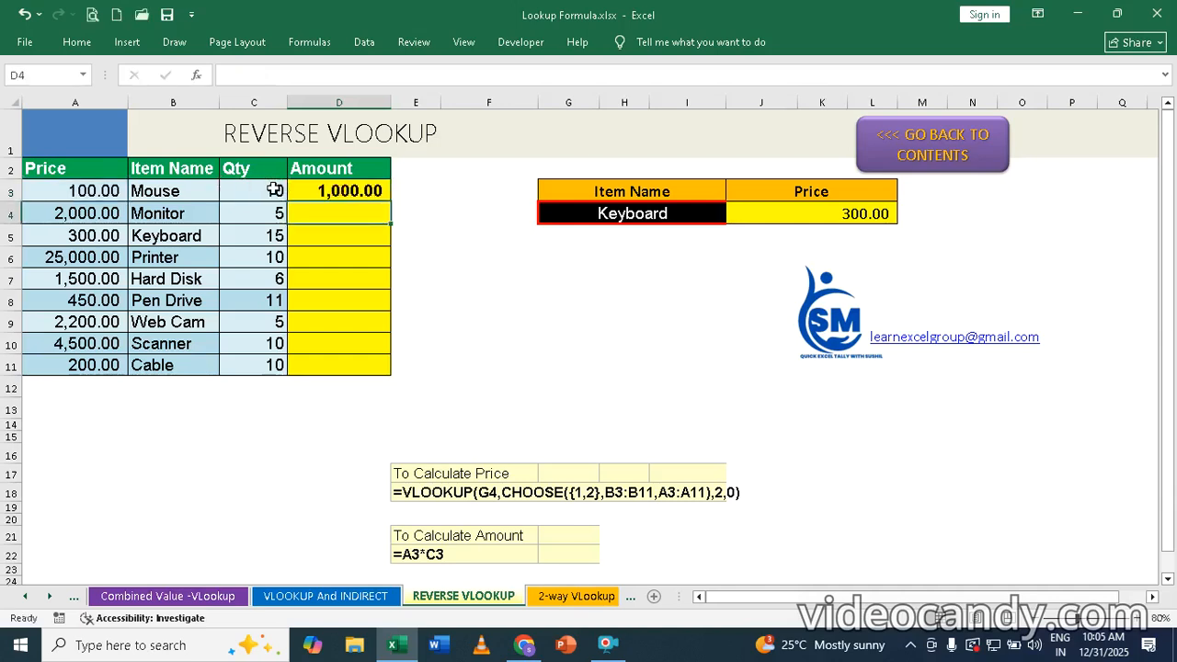
{"action": "left_click", "coordinate": [377, 190]}
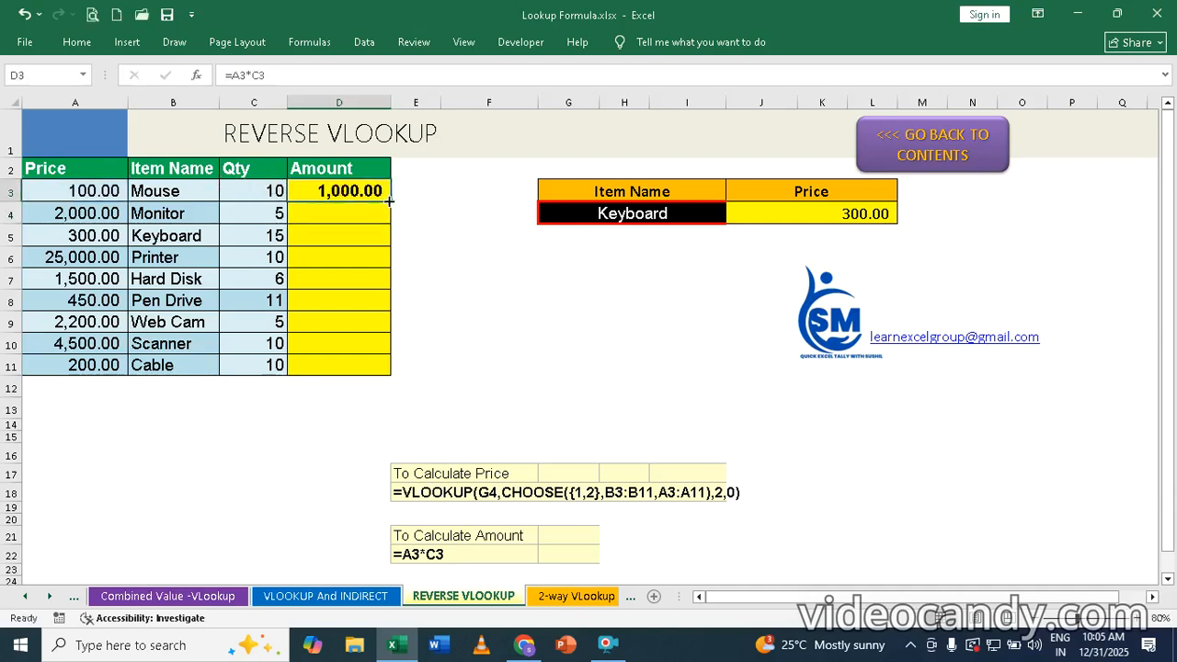
{"action": "double_click", "coordinate": [390, 202]}
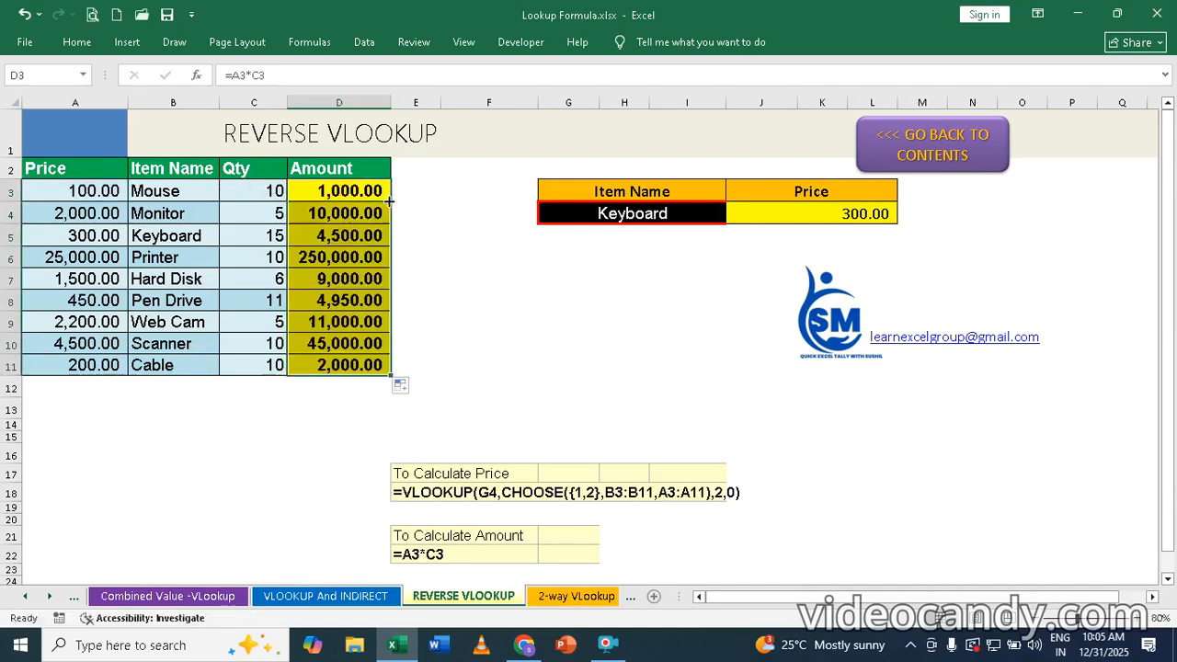
{"action": "left_click", "coordinate": [550, 278]}
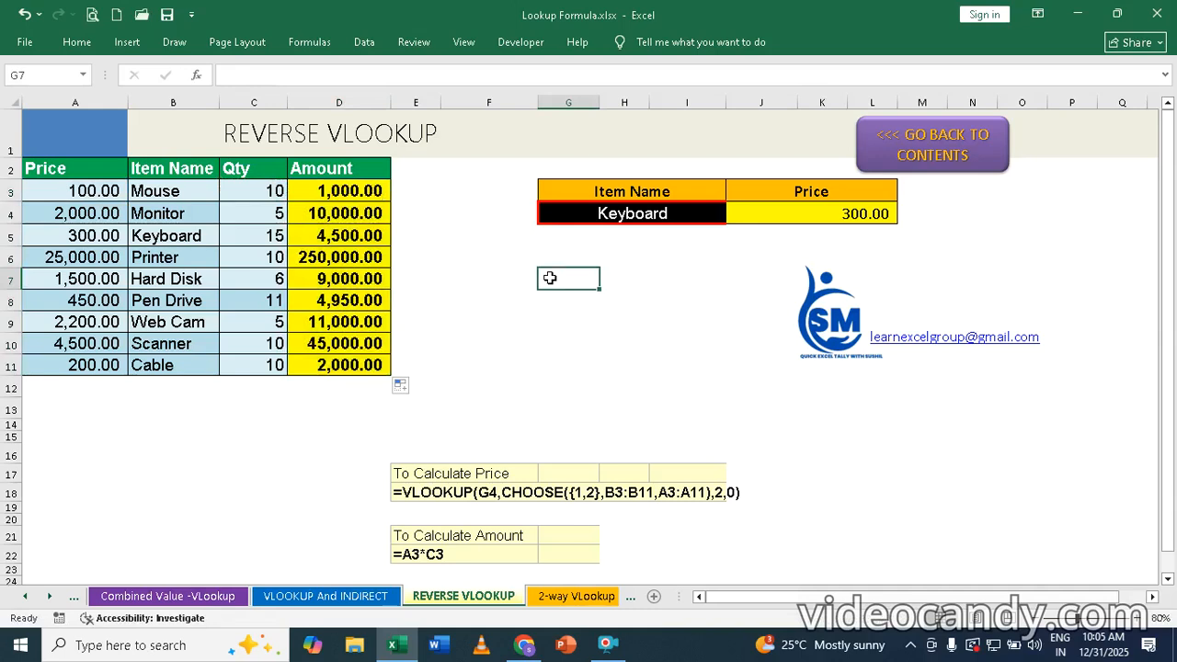
{"action": "left_click", "coordinate": [608, 645]}
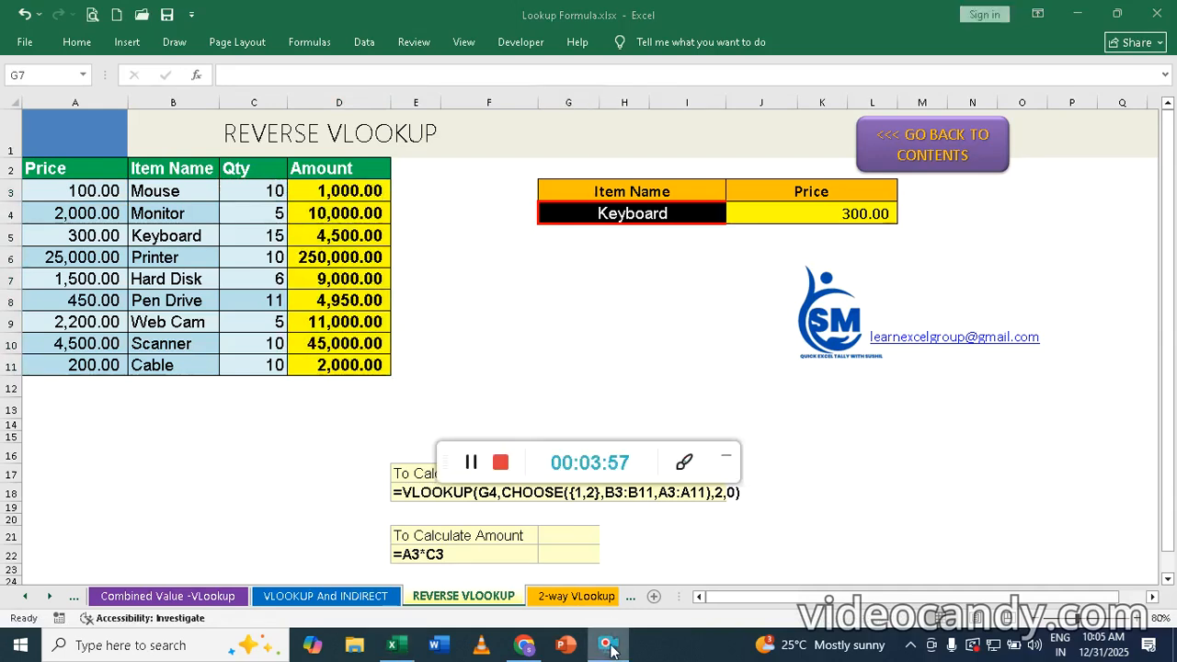